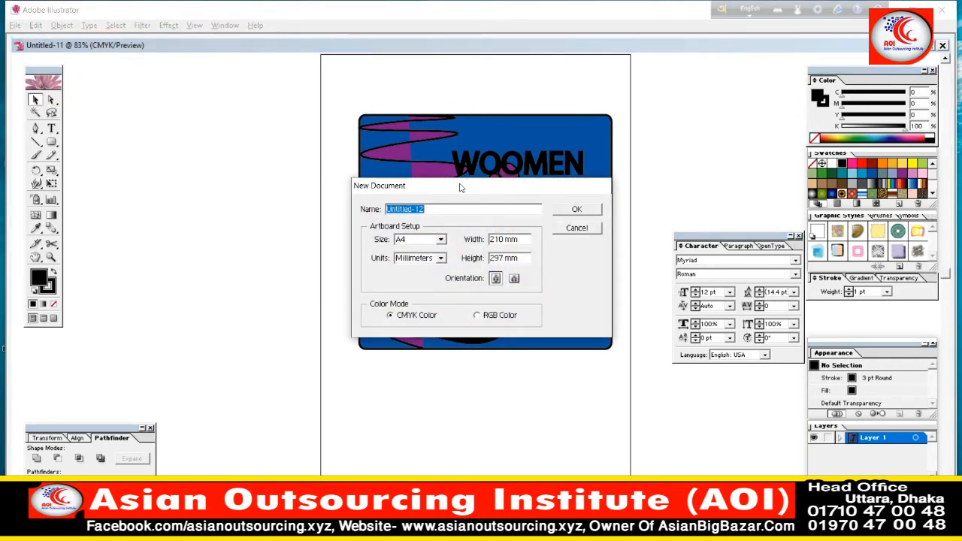
Step: Create an A4 portrait CMYK document and draw a rounded rectangle about 214 mm tall in the upper part of the page
key("Return")
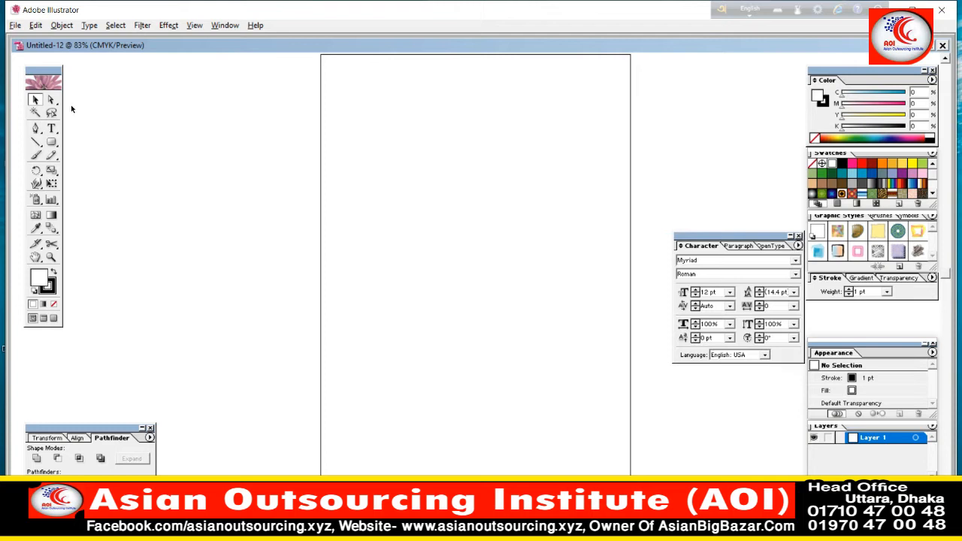
left_click(51, 142)
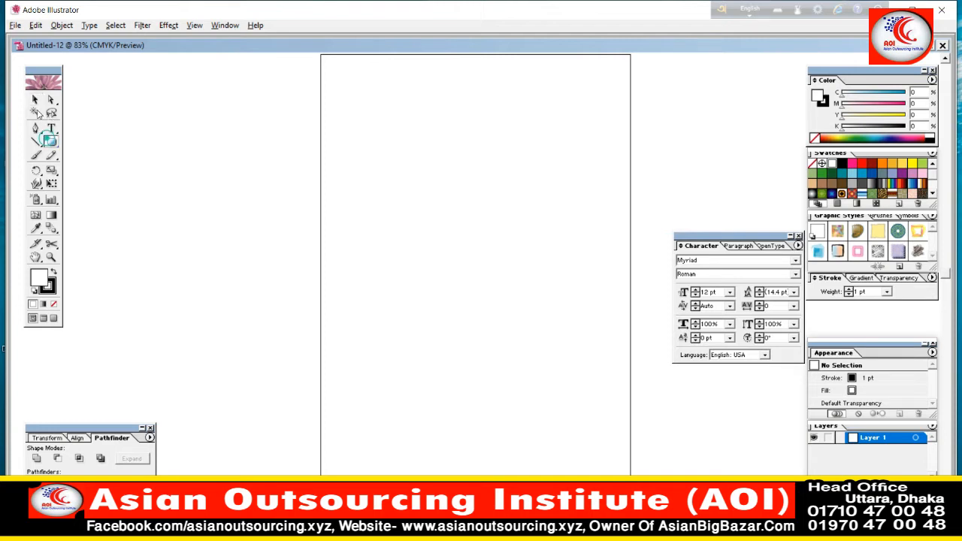
left_click_drag(358, 83, 497, 319)
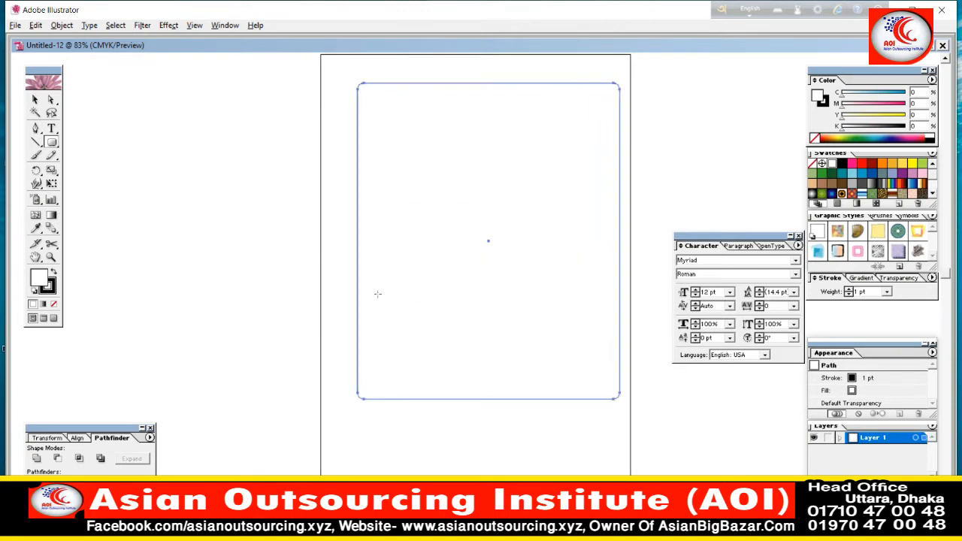
Step: Give the rounded rectangle a blue stroke (C 100, M 50) with a 4 pt weight, and make its fill active
left_click(48, 286)
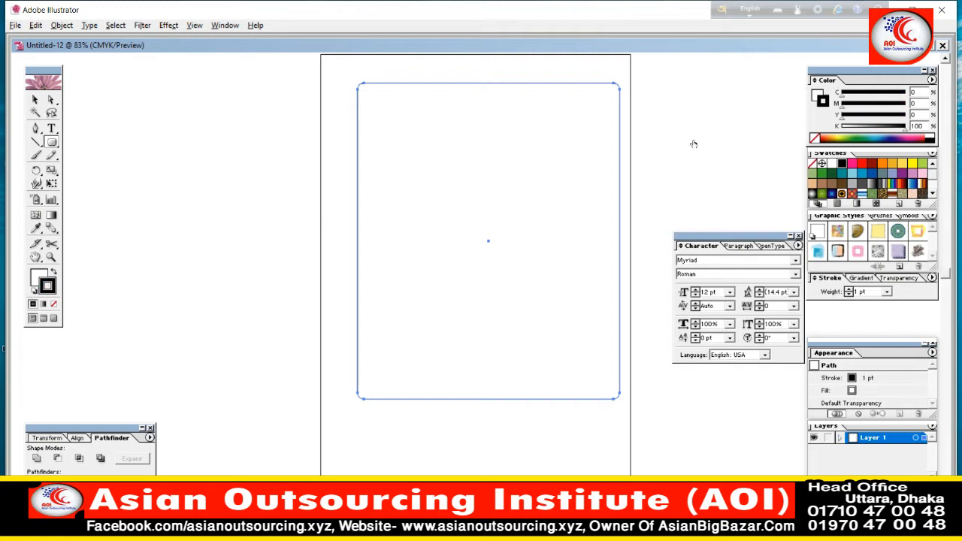
left_click(872, 174)
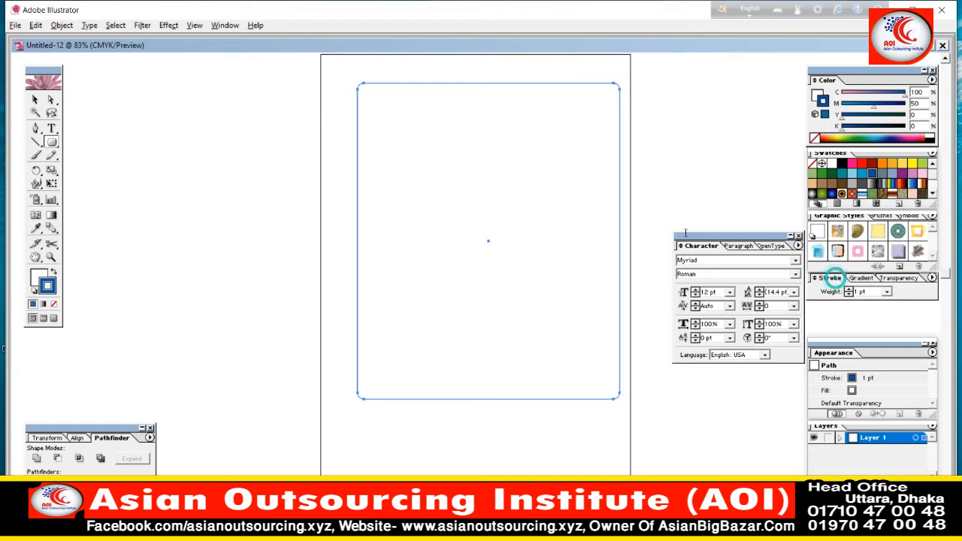
left_click(887, 292)
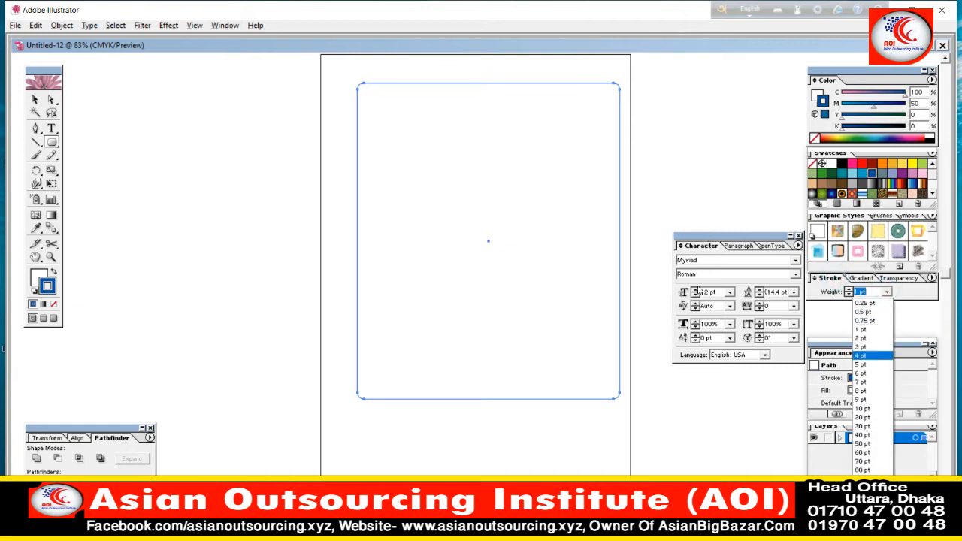
left_click(872, 355)
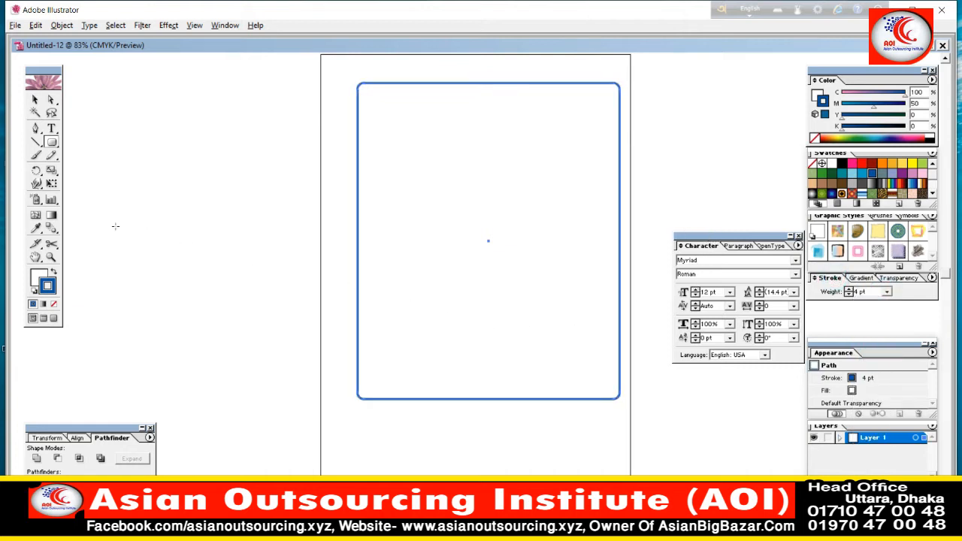
left_click(34, 275)
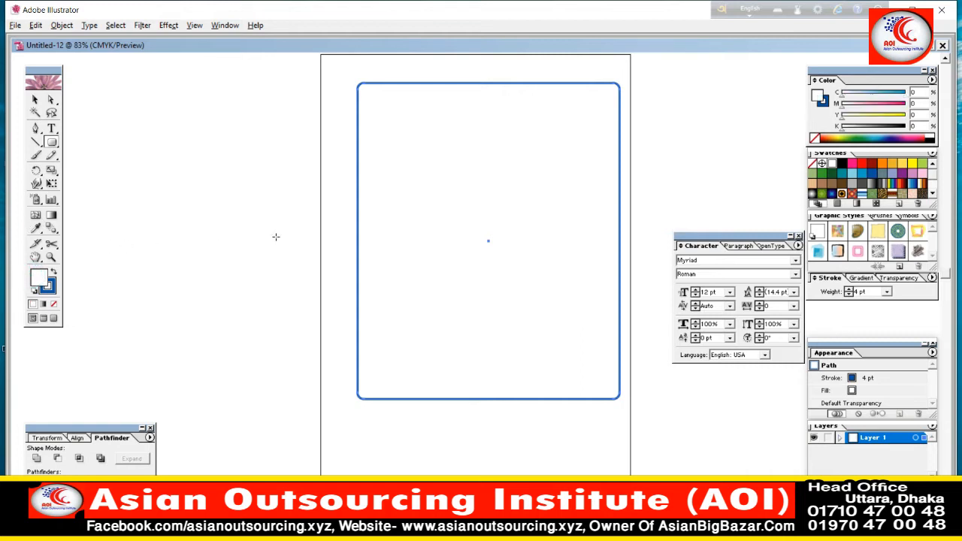
left_click(361, 224)
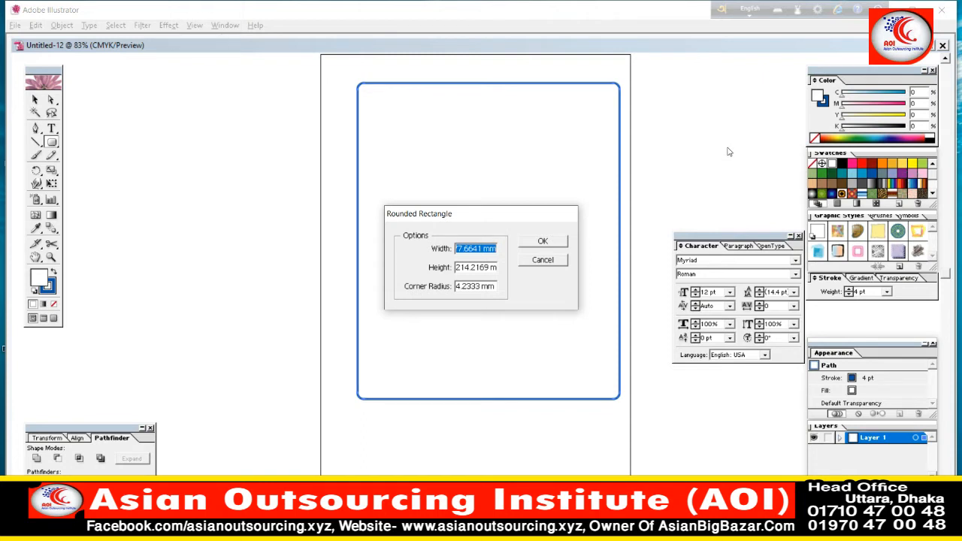
left_click(543, 241)
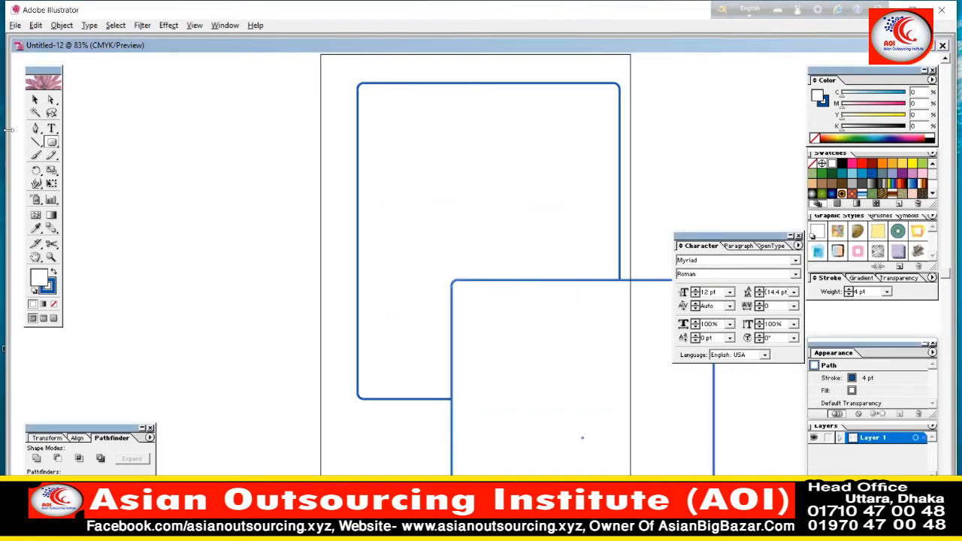
key("Delete")
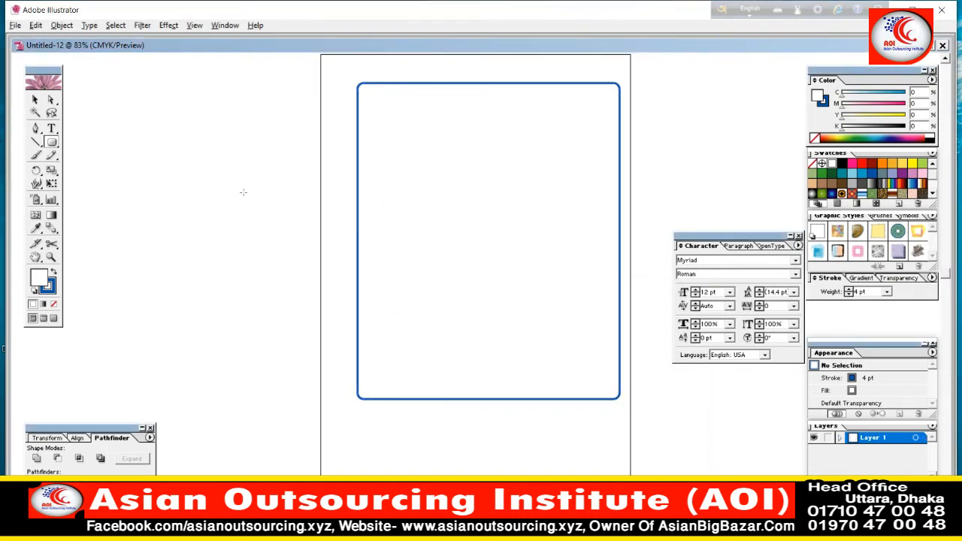
Step: Fill the rounded rectangle with the rainbow gradient swatch and deselect it
left_click(35, 99)
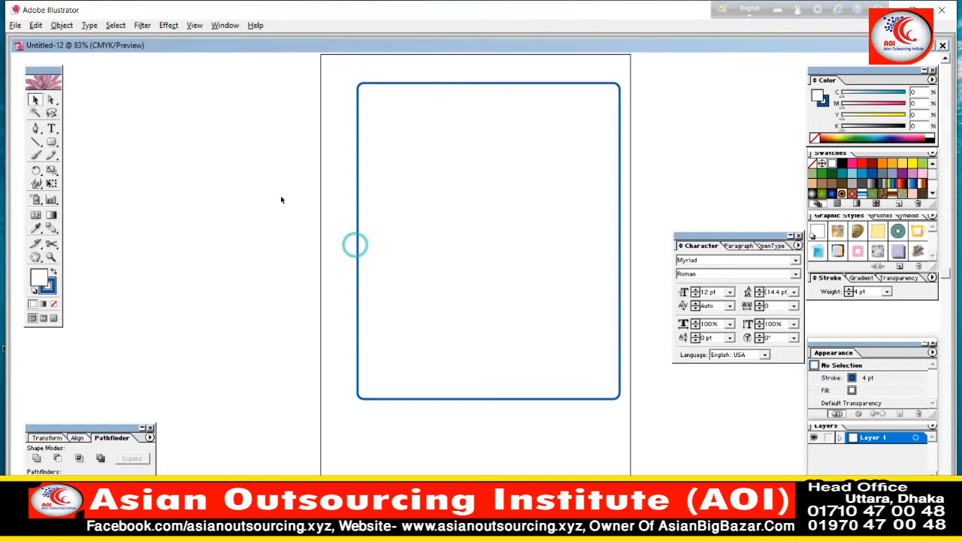
left_click(359, 246)
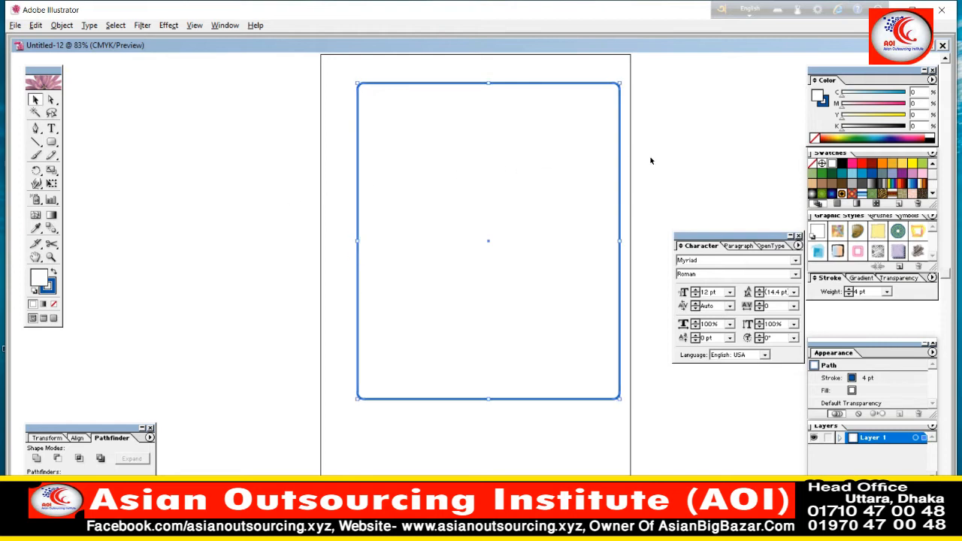
left_click(892, 184)
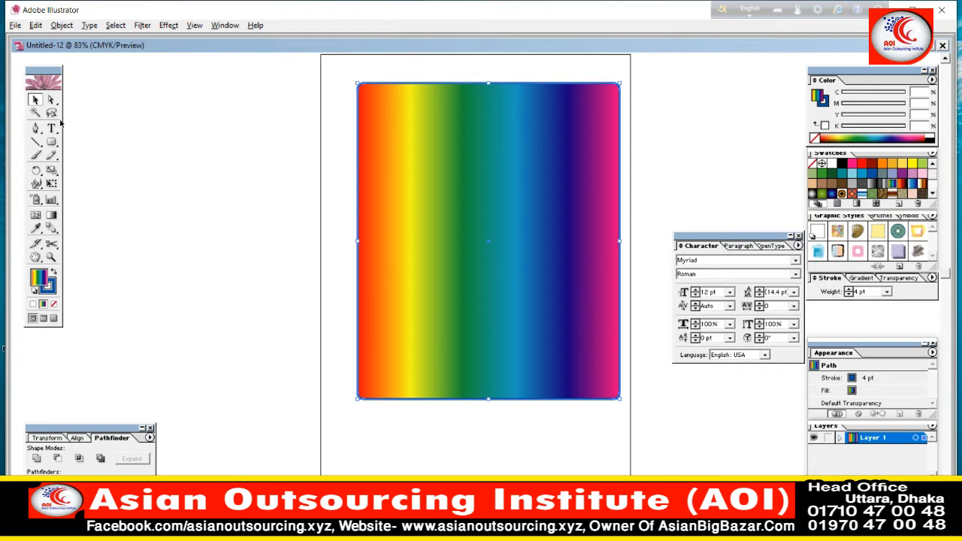
left_click(102, 151)
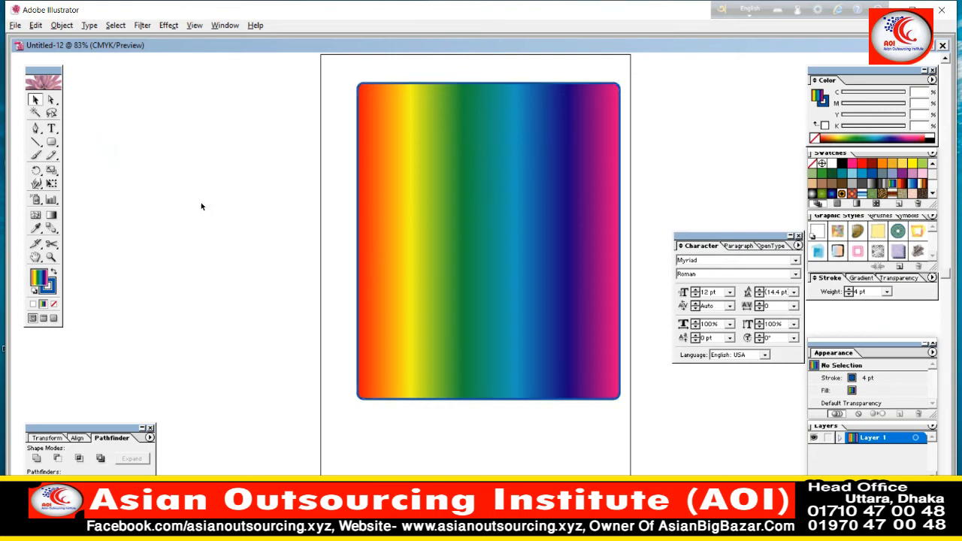
Step: Paint the frog's body outline and round eye with the Paintbrush in the lower half of the rainbow rectangle, and deselect
left_click(35, 155)
left_click_drag(461, 339, 475, 305)
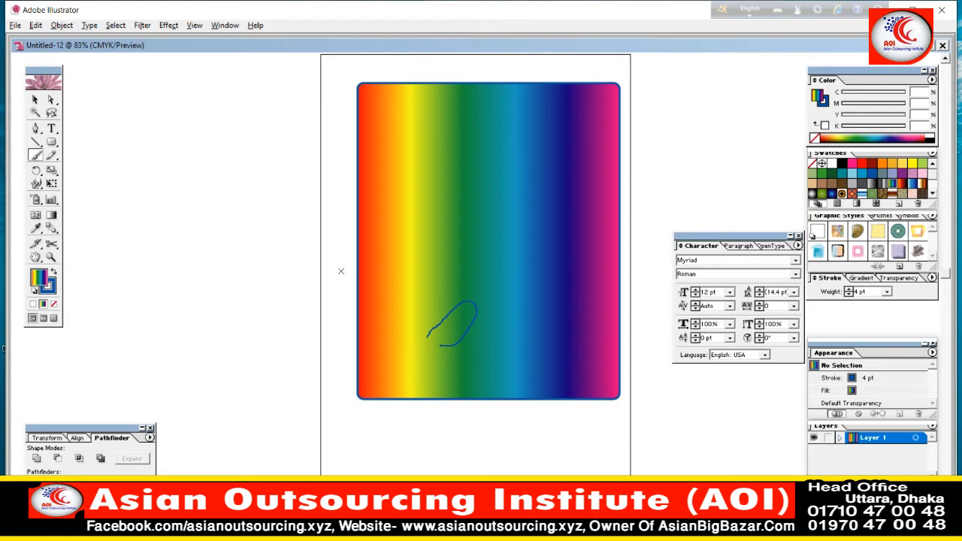
mouse_move(403, 342)
left_mouse_down()
mouse_move(399, 279)
mouse_move(434, 248)
left_mouse_up()
mouse_move(459, 242)
left_mouse_down()
mouse_move(475, 220)
mouse_move(524, 228)
mouse_move(518, 261)
mouse_move(511, 249)
mouse_move(495, 254)
mouse_move(507, 246)
left_mouse_up()
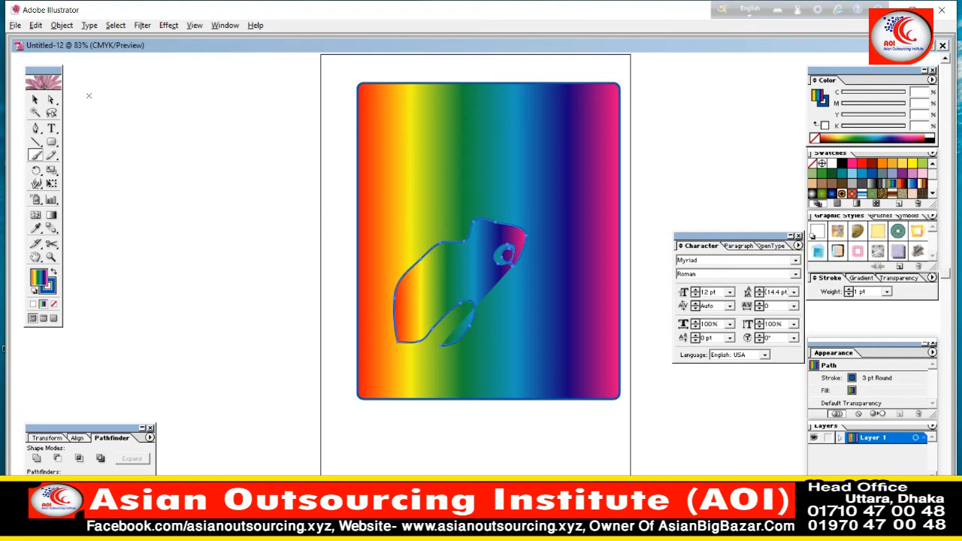
left_click(35, 99)
left_click(121, 138)
left_click(153, 175)
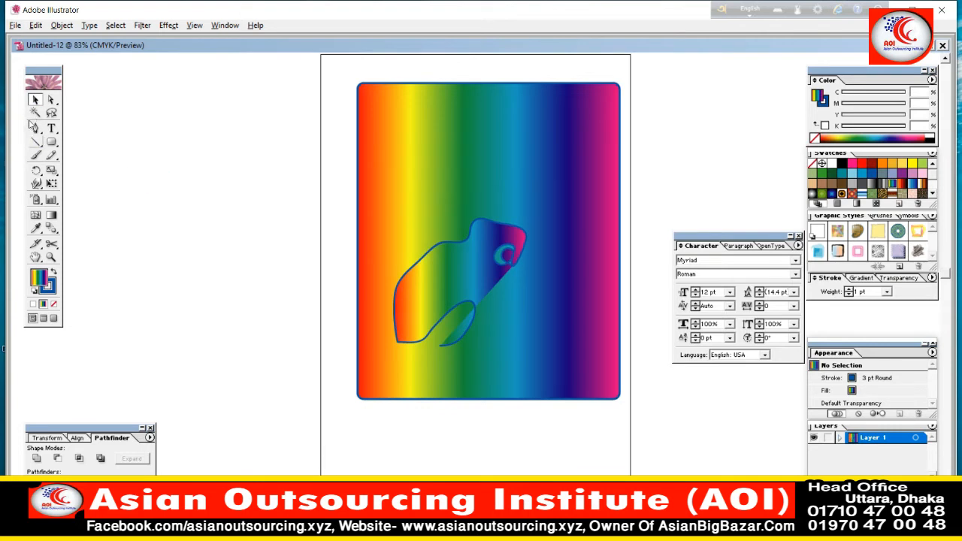
Step: Paint a curved, leaf-like band along the frog's back with the Paintbrush and deselect it
left_click(35, 155)
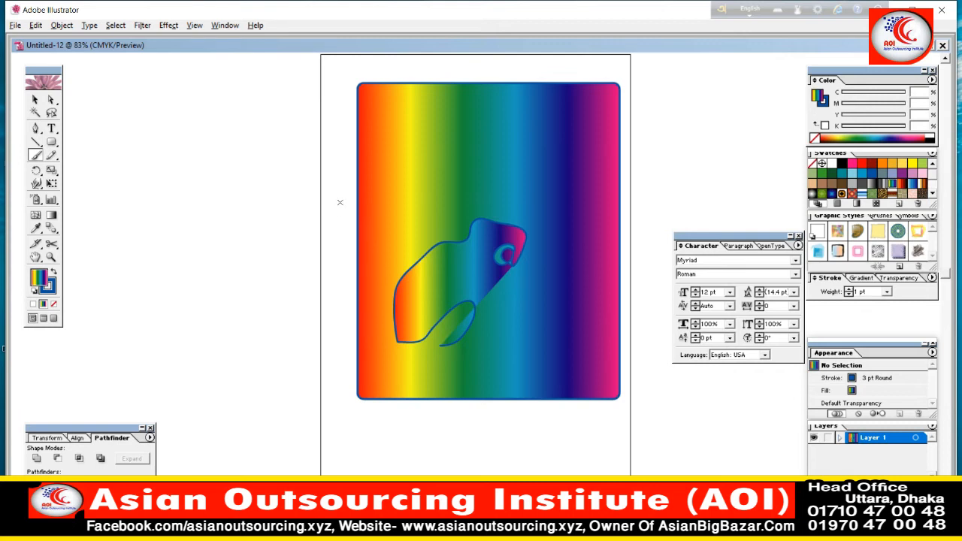
mouse_move(340, 197)
left_mouse_down()
mouse_move(309, 221)
mouse_move(316, 265)
left_mouse_up()
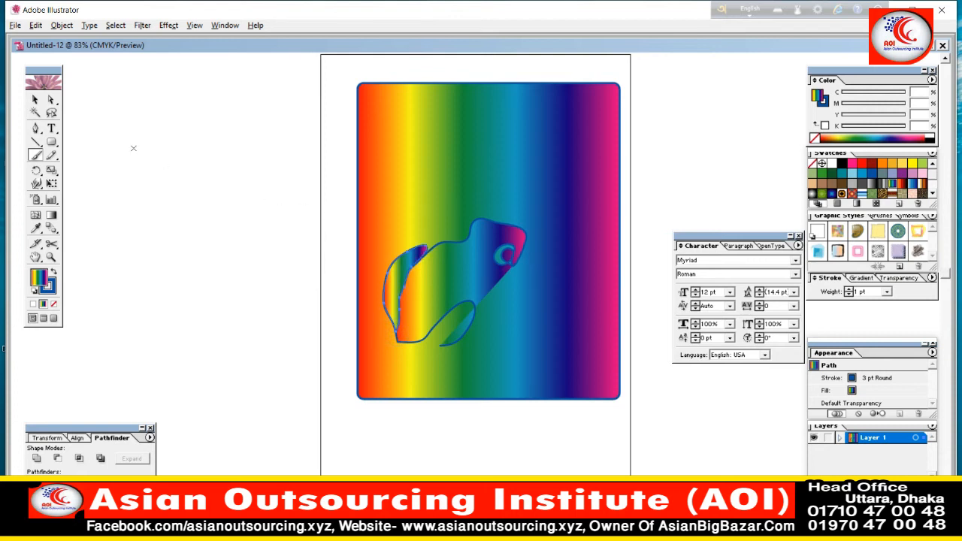
left_click(34, 100)
left_click_drag(172, 236, 99, 200)
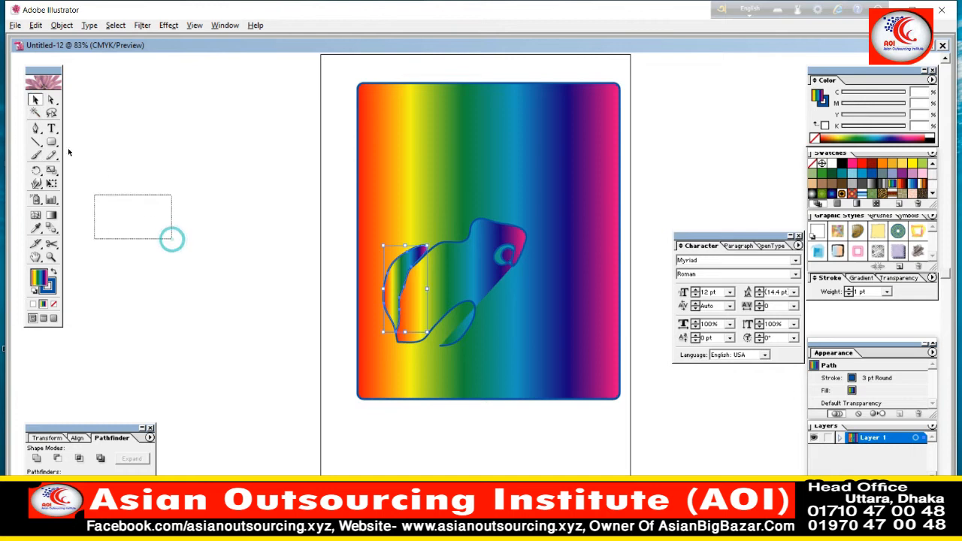
Step: Paint the frog's hind leg and spread-toed foot below the body with the Paintbrush, and deselect
left_click(33, 154)
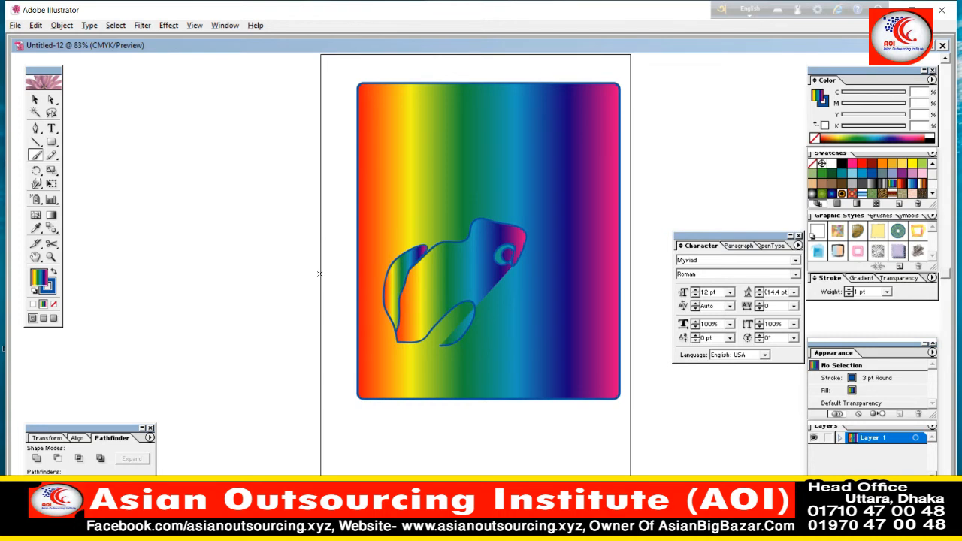
mouse_move(435, 345)
left_mouse_down()
mouse_move(473, 318)
mouse_move(469, 339)
left_mouse_up()
mouse_move(447, 357)
left_mouse_down()
mouse_move(443, 371)
mouse_move(441, 358)
mouse_move(422, 367)
mouse_move(436, 355)
mouse_move(401, 349)
mouse_move(416, 344)
left_mouse_up()
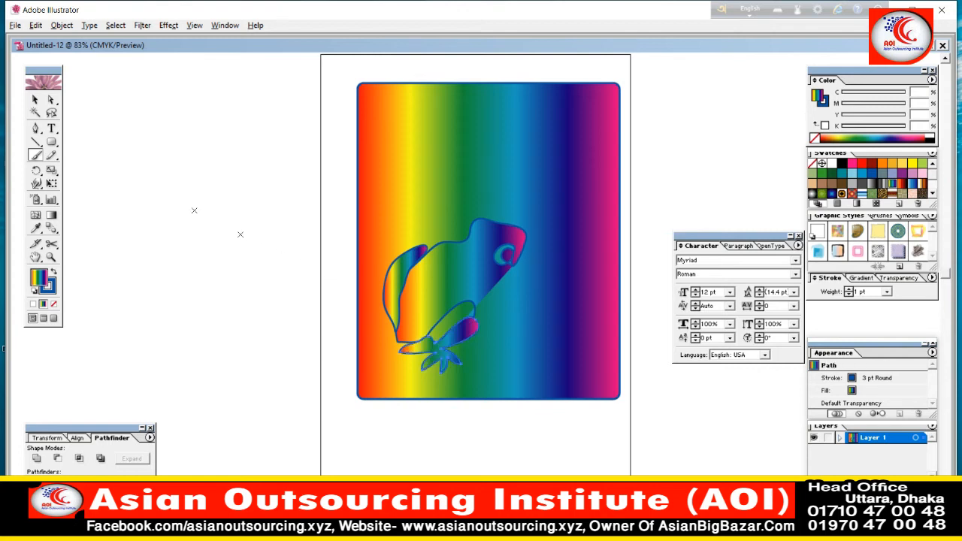
left_click(34, 99)
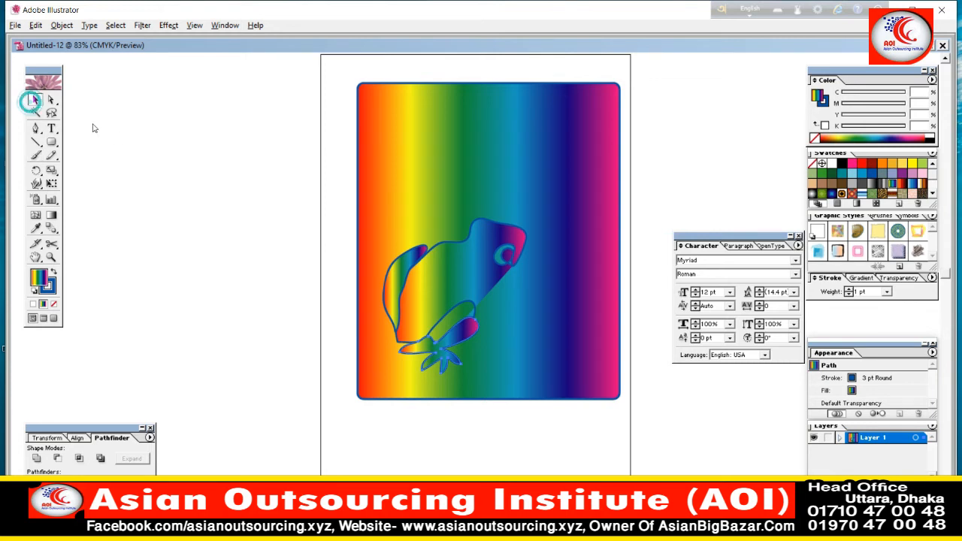
left_click(117, 136)
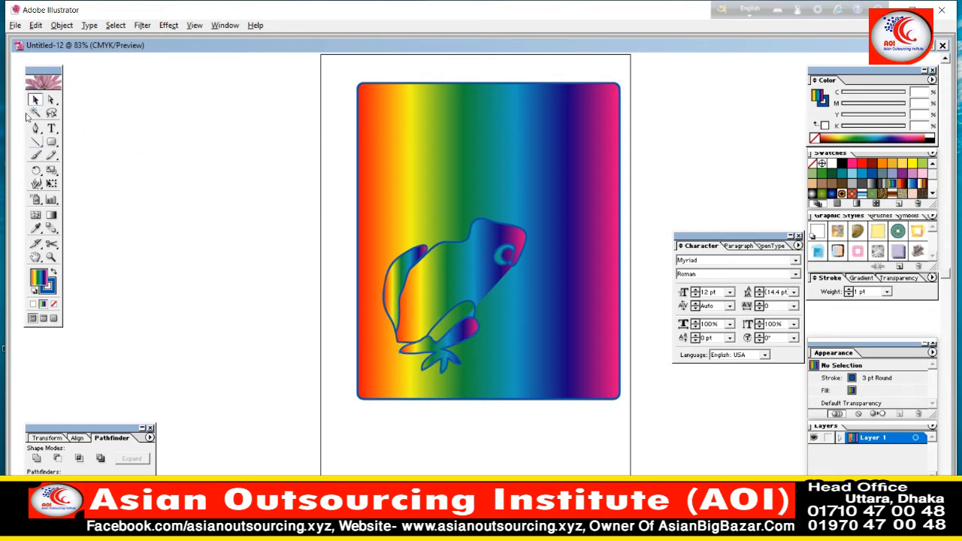
Step: Paint the frog's throat contour and the wavy markings behind its eye with the Paintbrush, and deselect
left_click(34, 155)
left_click_drag(410, 220, 390, 239)
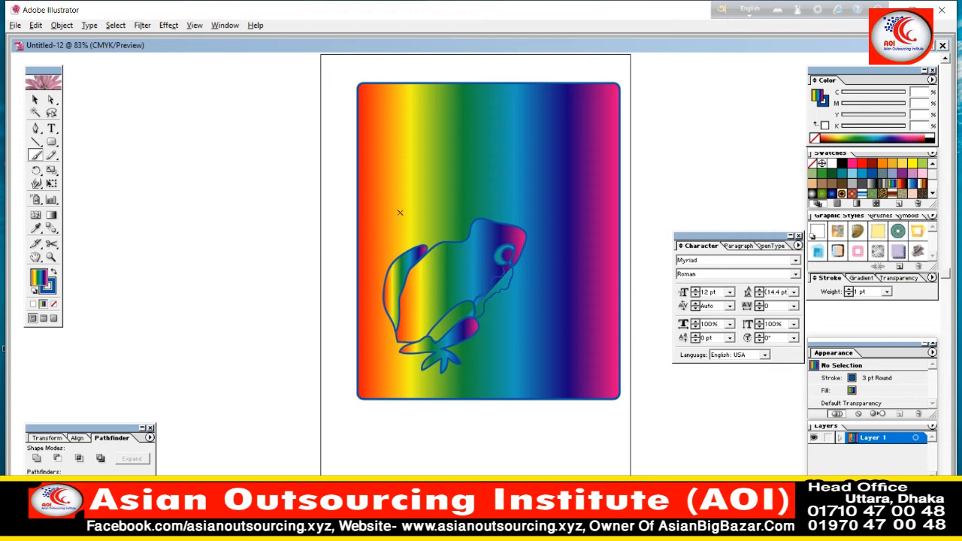
mouse_move(383, 212)
left_mouse_down()
mouse_move(394, 185)
mouse_move(373, 203)
mouse_move(379, 220)
mouse_move(363, 227)
mouse_move(380, 244)
left_mouse_up()
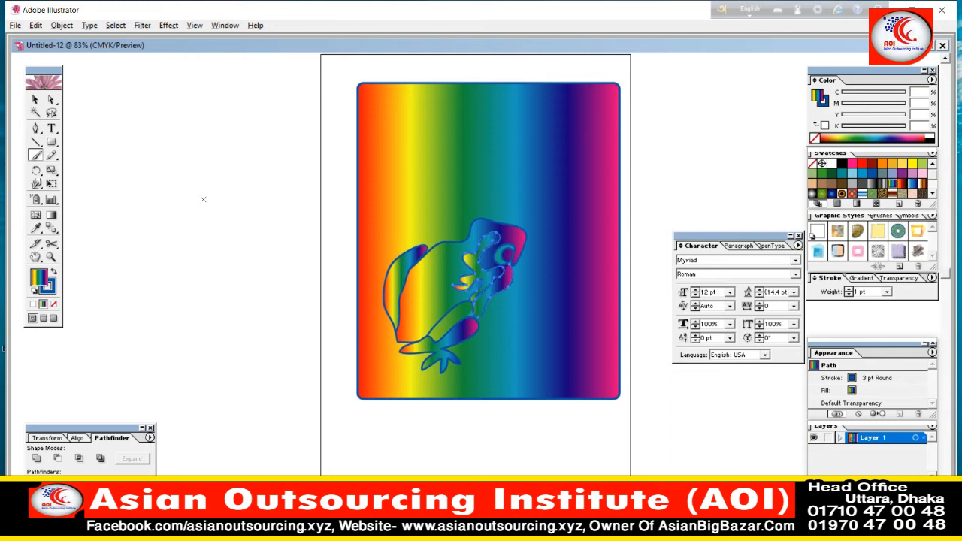
left_click(34, 99)
left_click(115, 159)
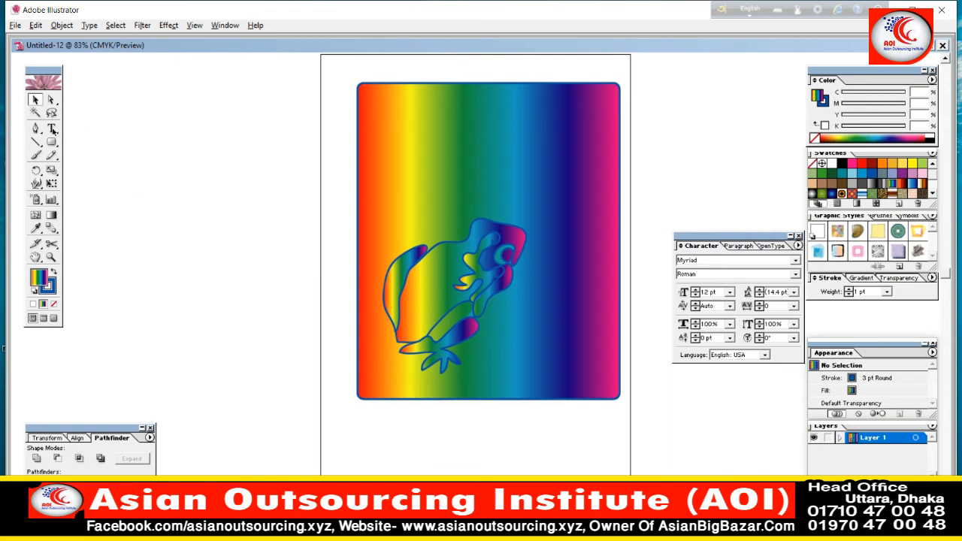
Step: Paint a small oval detail on top of the frog's head with the Paintbrush and deselect it
left_click(36, 155)
left_click_drag(380, 179, 385, 178)
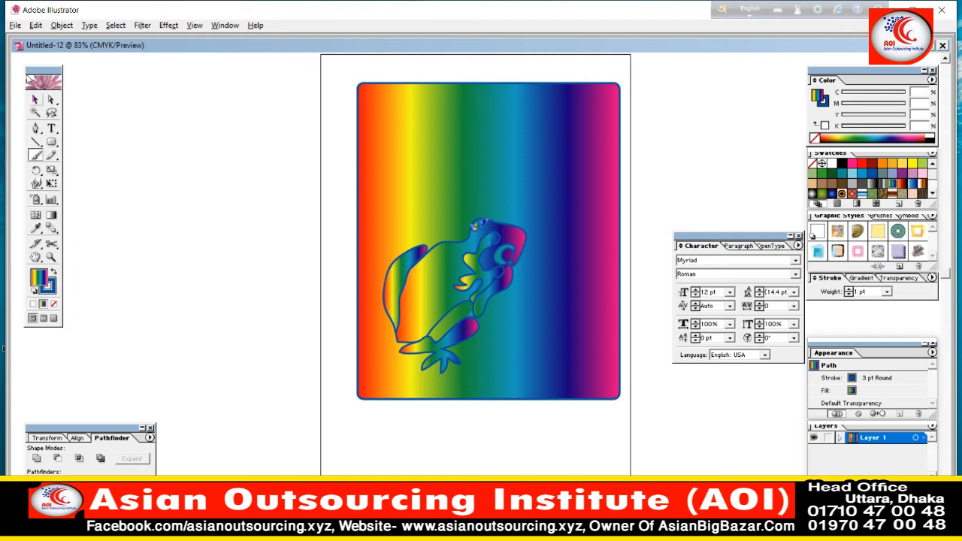
left_click(34, 99)
left_click(80, 150)
Step: Paint curved spot markings across the middle of the frog's body with the Paintbrush, and deselect
left_click(34, 155)
mouse_move(440, 271)
left_mouse_down()
mouse_move(429, 263)
mouse_move(430, 282)
mouse_move(414, 293)
mouse_move(436, 293)
mouse_move(437, 305)
left_mouse_up()
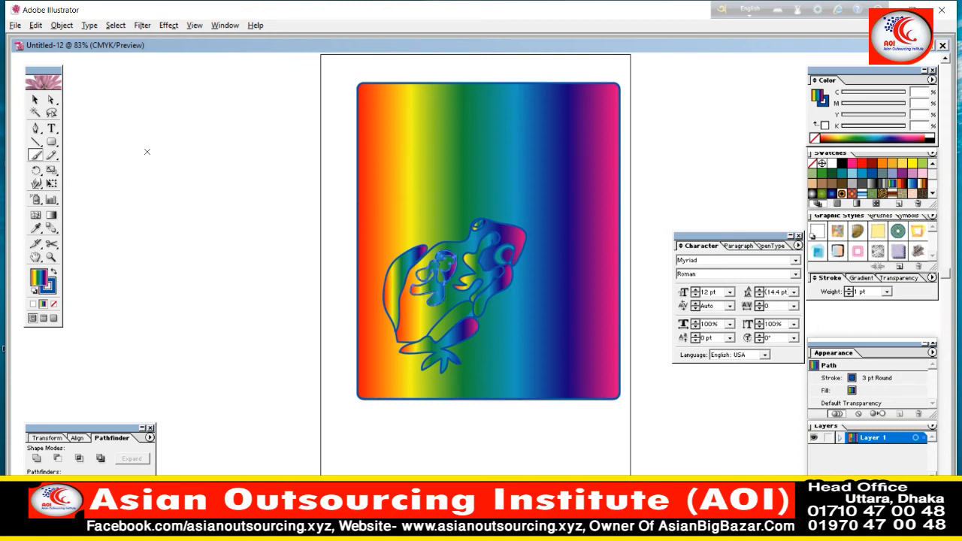
left_click(34, 98)
left_click(121, 196)
Step: Paint a branch with spiky leaves beneath the frog and fill it dark green (C 90, M 30, Y 90, K 17)
left_click(34, 154)
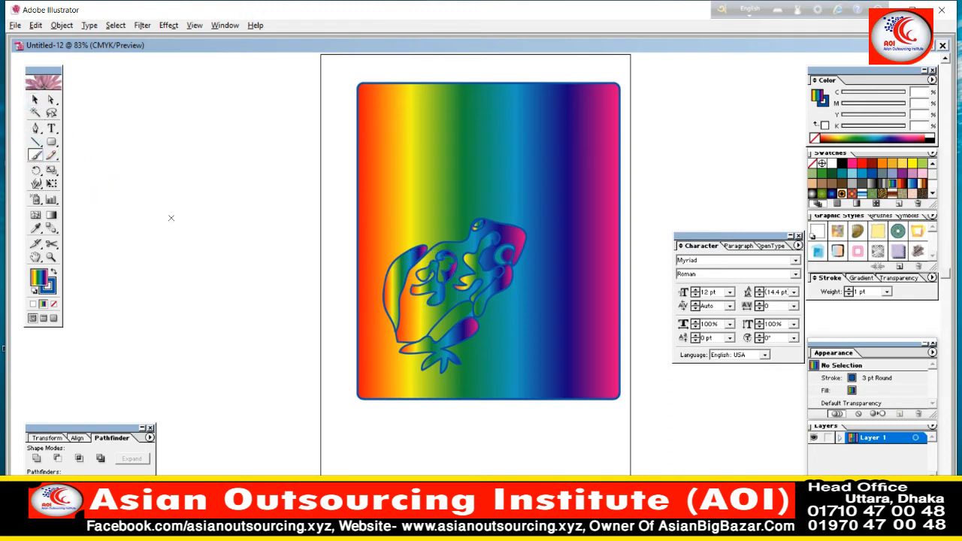
left_click_drag(331, 322, 502, 379)
key("ctrl+z")
mouse_move(481, 372)
left_mouse_down()
mouse_move(502, 306)
mouse_move(537, 321)
mouse_move(530, 347)
mouse_move(584, 364)
mouse_move(555, 373)
mouse_move(517, 358)
mouse_move(495, 376)
mouse_move(438, 381)
mouse_move(390, 366)
mouse_move(408, 374)
mouse_move(399, 385)
mouse_move(447, 388)
left_mouse_up()
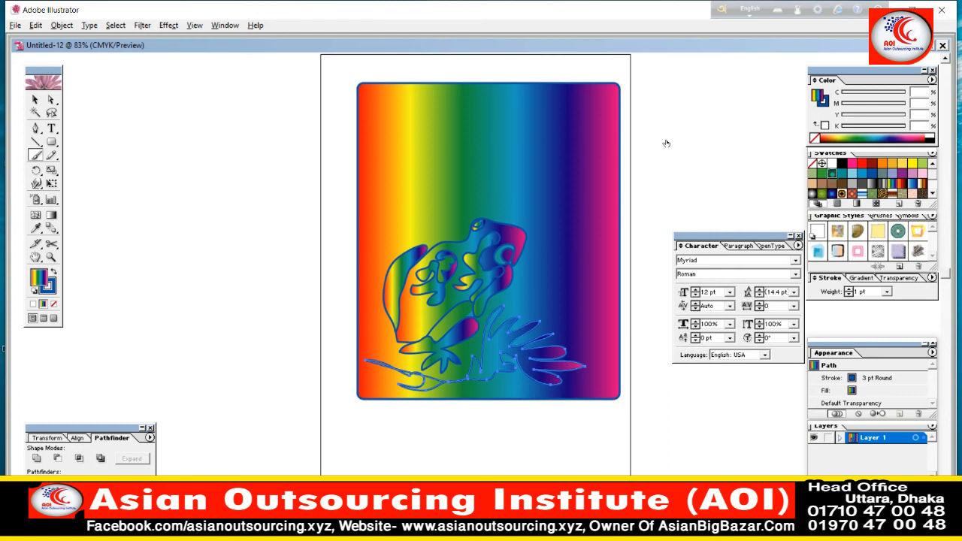
key("comma")
left_click(241, 265)
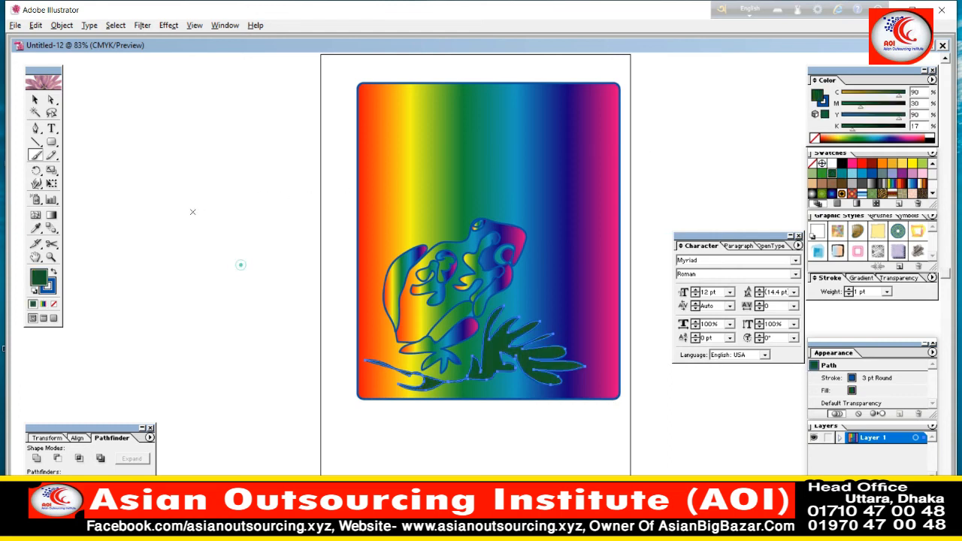
Step: Add the title text "ANNIMALS BOOK" in the upper part of the rectangle and stretch it horizontally to about 326%
left_click(51, 127)
left_click(323, 103)
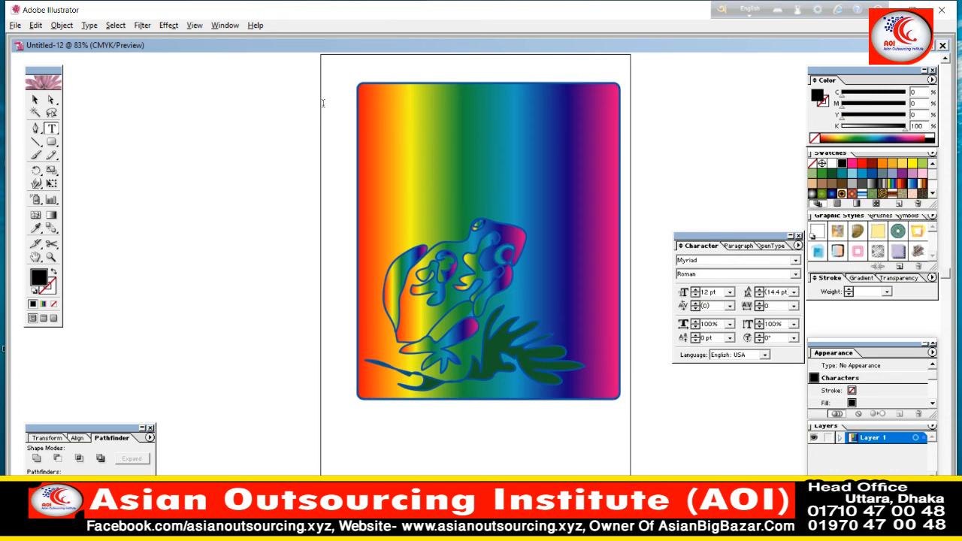
type("ANNIMALS BOOK")
left_click(35, 99)
left_click_drag(449, 129, 552, 130)
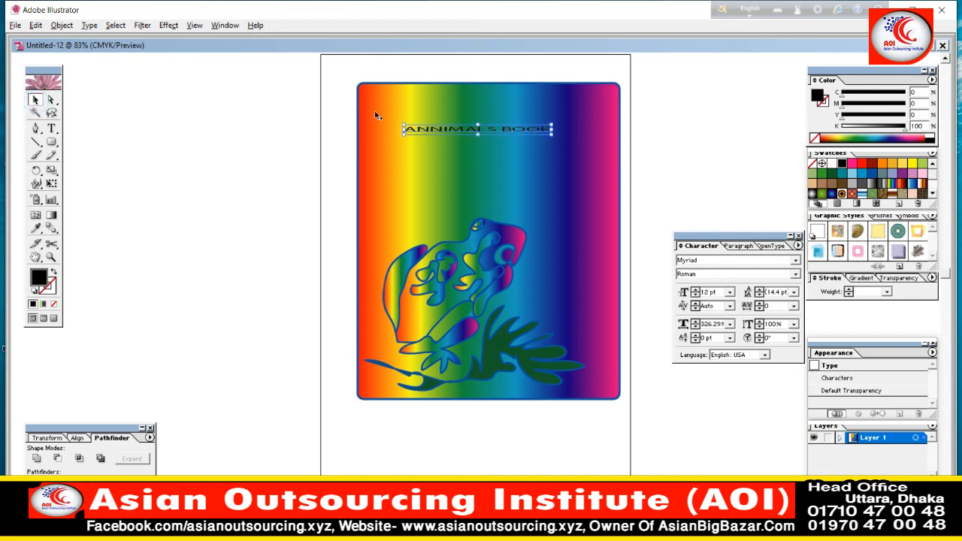
Step: Enlarge the title to about 51.75 pt with roughly 85% horizontal scale, and give it a 4 pt black stroke
left_click_drag(479, 134, 478, 167)
left_click_drag(551, 147, 569, 147)
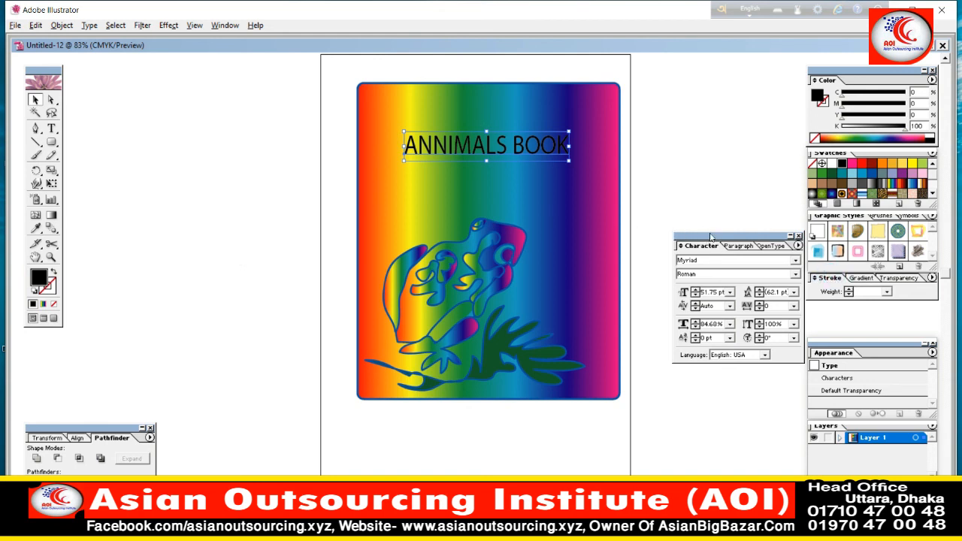
left_click(887, 291)
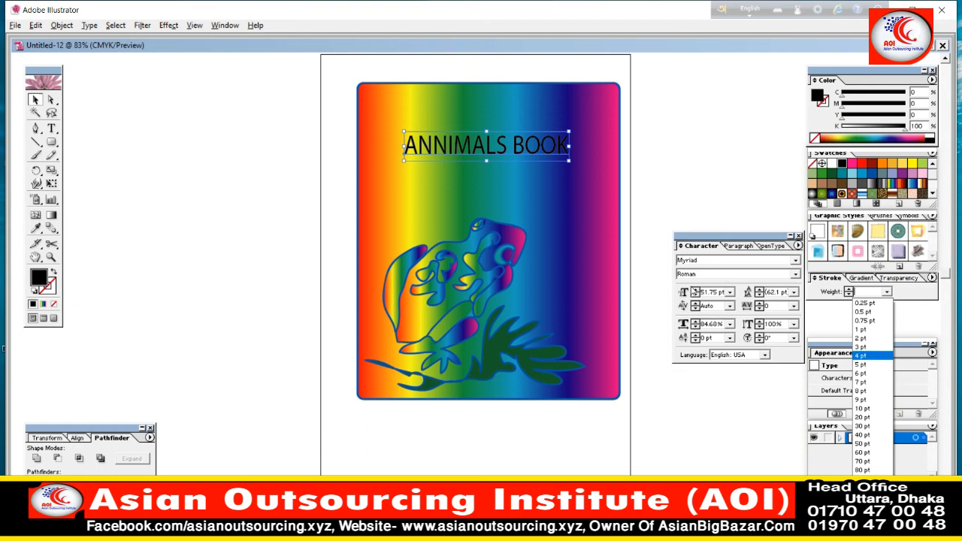
left_click(863, 356)
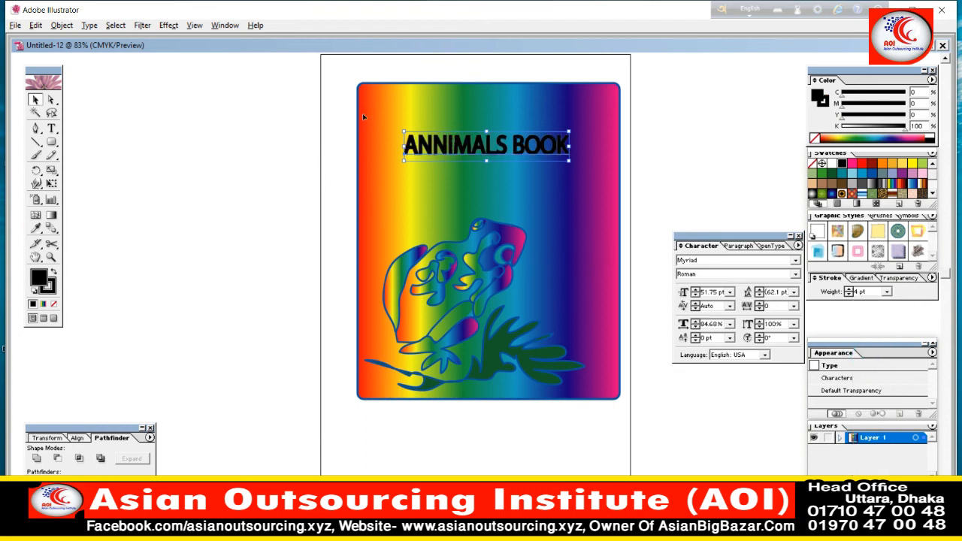
Step: Duplicate the title just below the original and color the copy's fill and stroke orange (M 50, Y 100)
left_click_drag(454, 143, 459, 179)
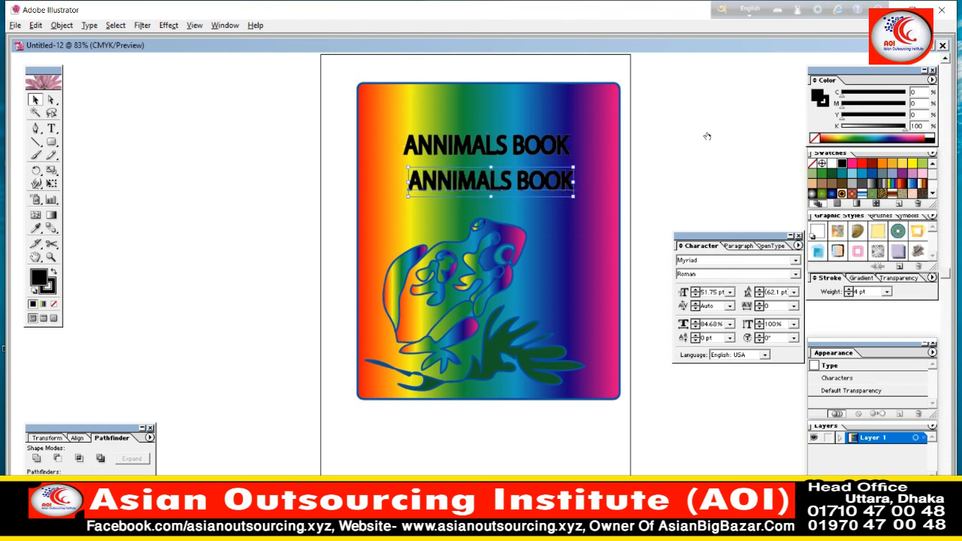
left_click(883, 163)
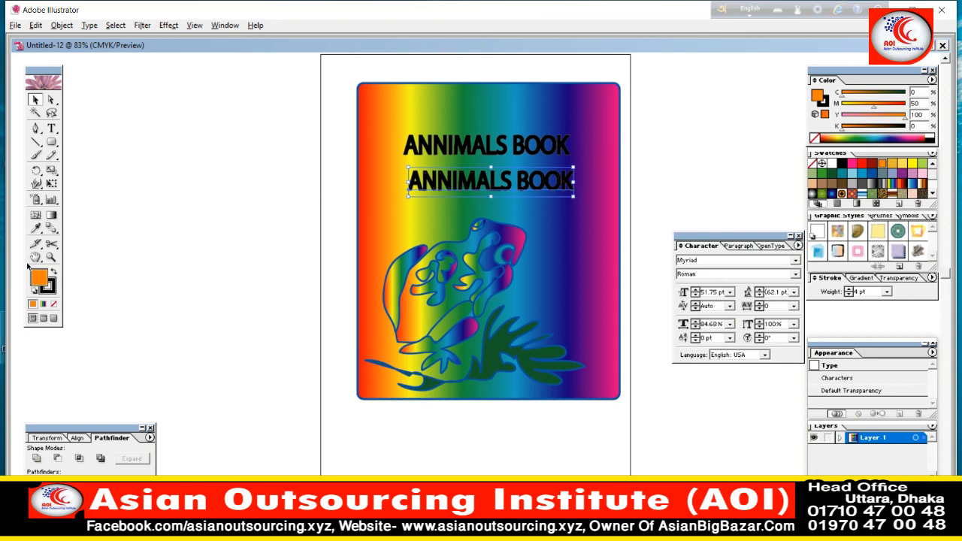
left_click(47, 286)
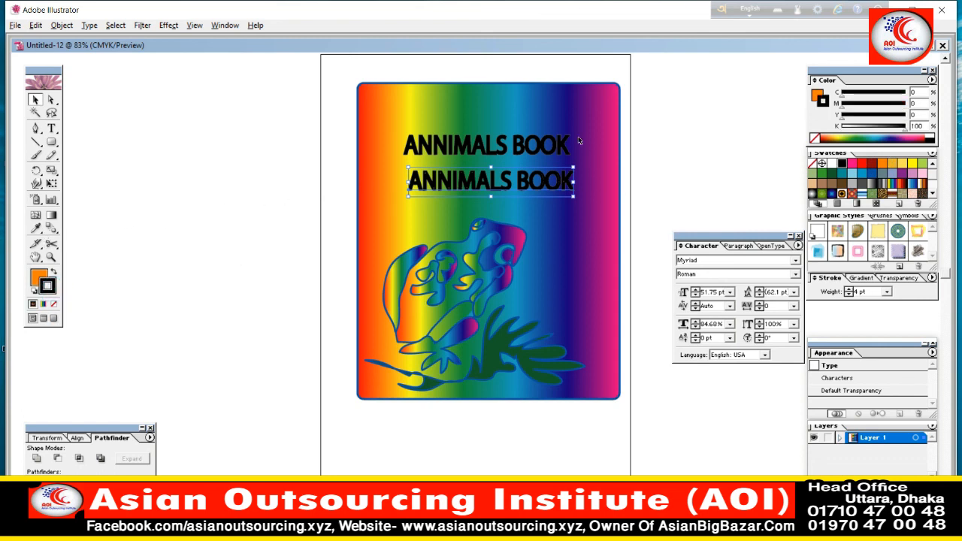
left_click(883, 164)
Step: Place the orange title copy over the black title, offset very slightly as a shadow effect, and deselect it
left_click_drag(395, 145, 389, 116)
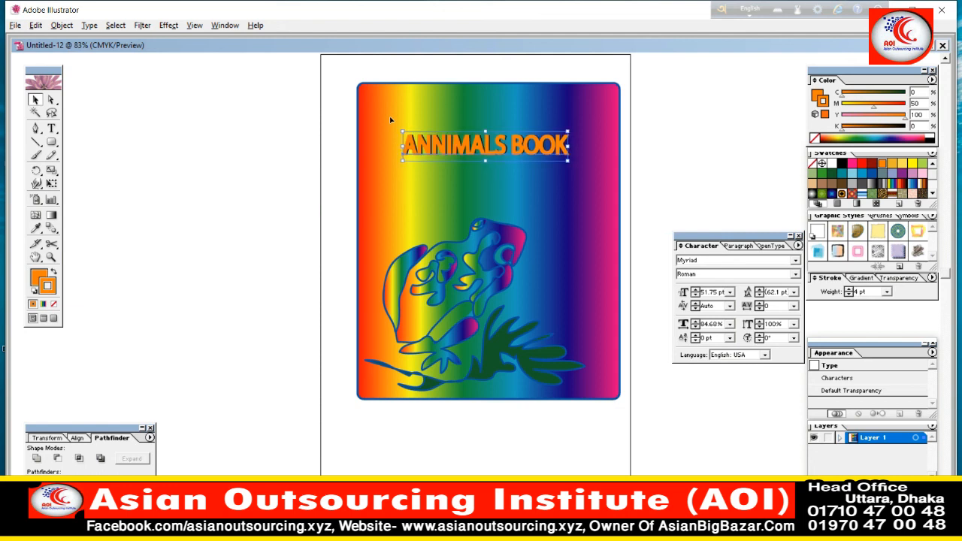
left_click(200, 153)
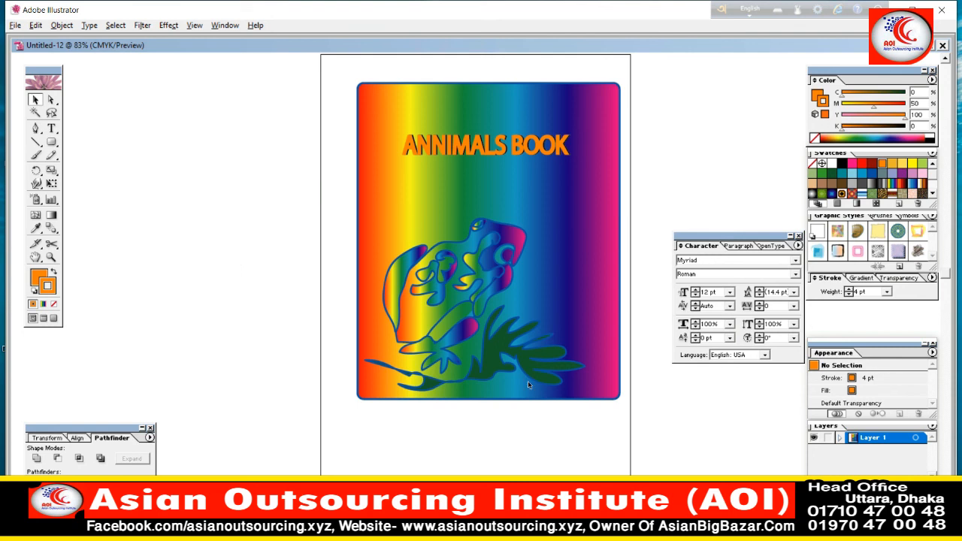
right_click(578, 425)
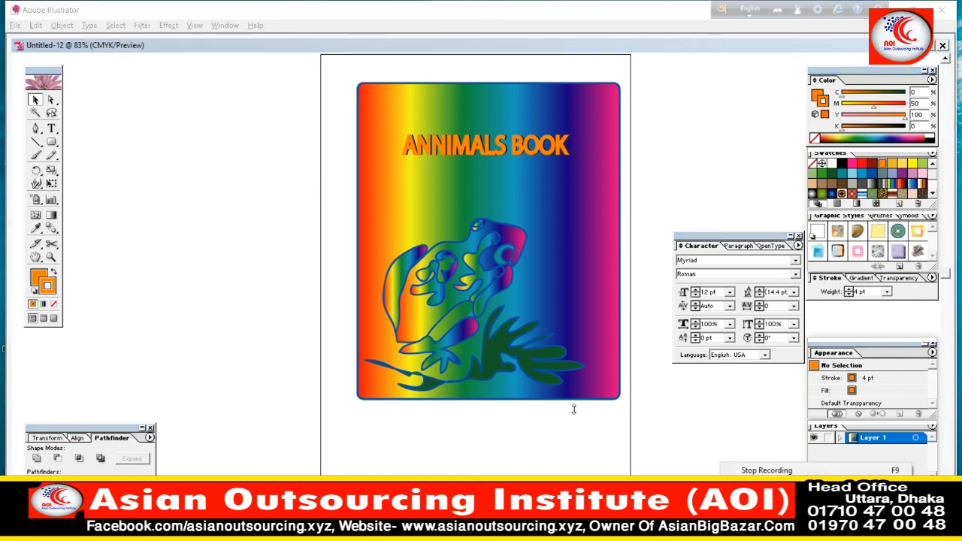